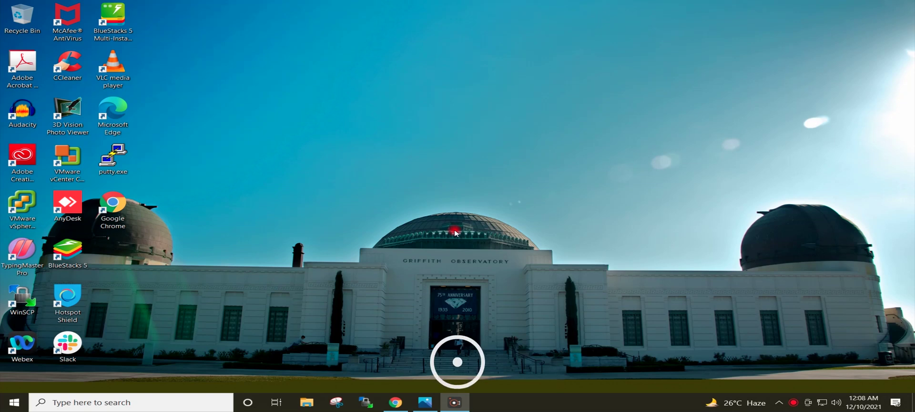
# Restore the Chrome window showing the Limbo_x86_PC_Emulator_V5.1.0.rar archive in Google Drive
pyautogui.moveTo(395, 402)
pyautogui.click(405, 397)
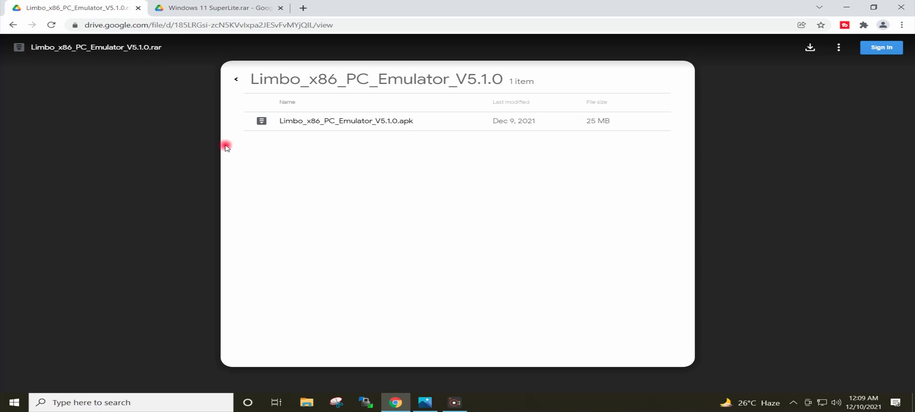
# View the Install unknown apps screenshot in Photos, then minimize Photos
pyautogui.click(425, 401)
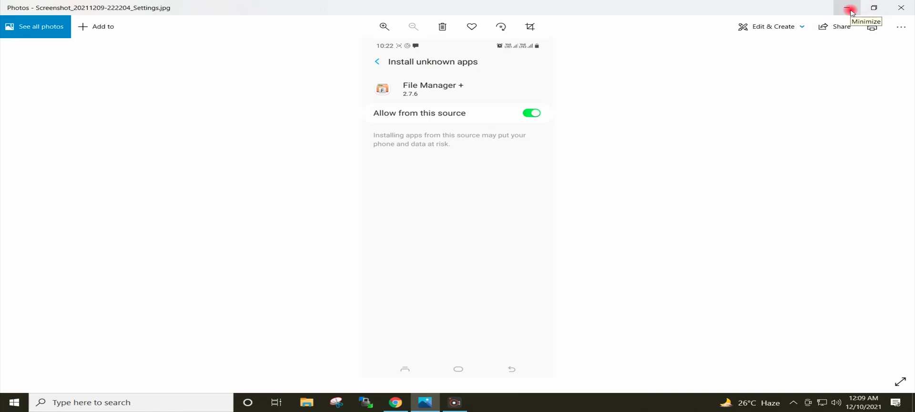
pyautogui.click(851, 8)
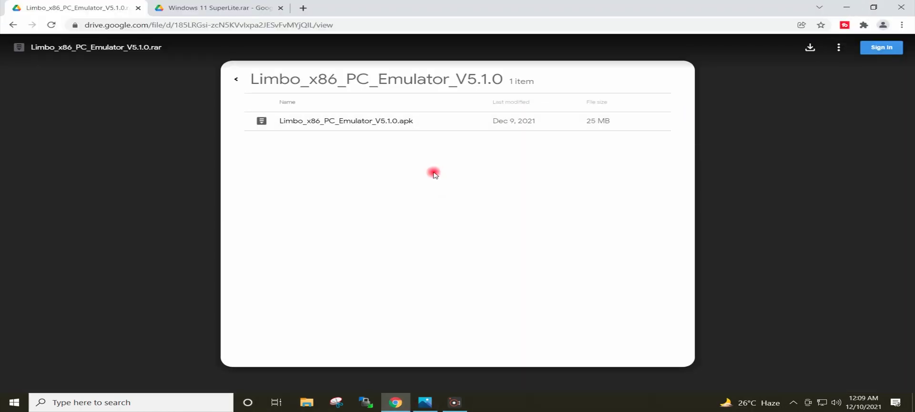
# Switch to the Chrome tab with the Windows 11 SuperLite.rar Drive page
pyautogui.click(242, 7)
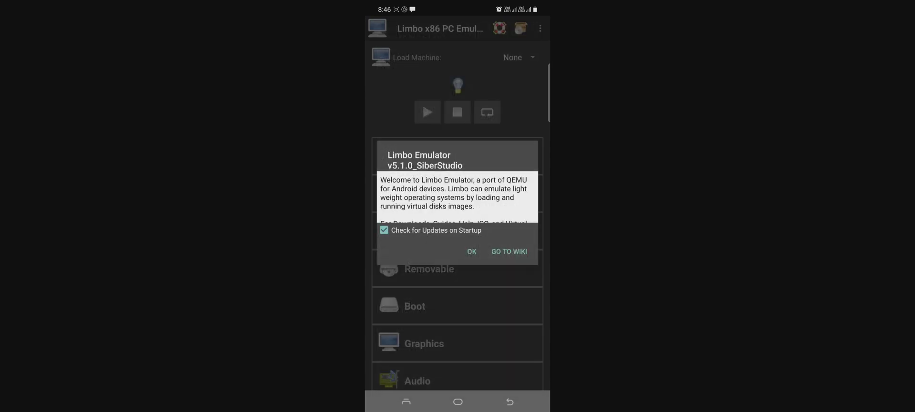
# Dismiss the Limbo welcome message and open the machine list to create WIN11
pyautogui.click(472, 252)
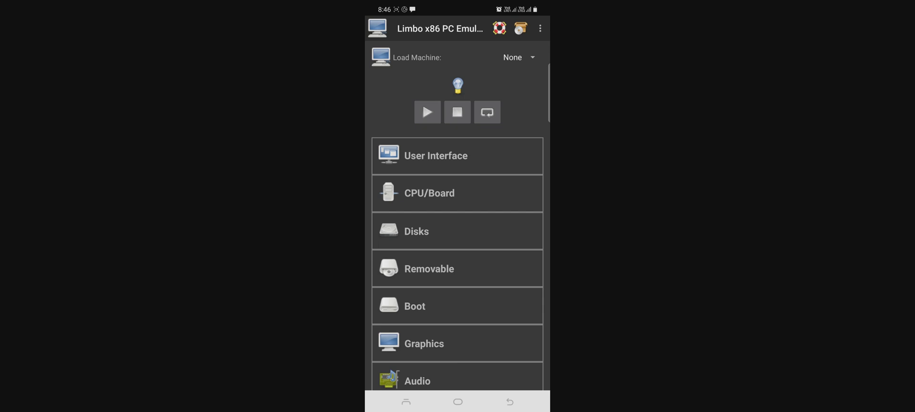
pyautogui.click(527, 57)
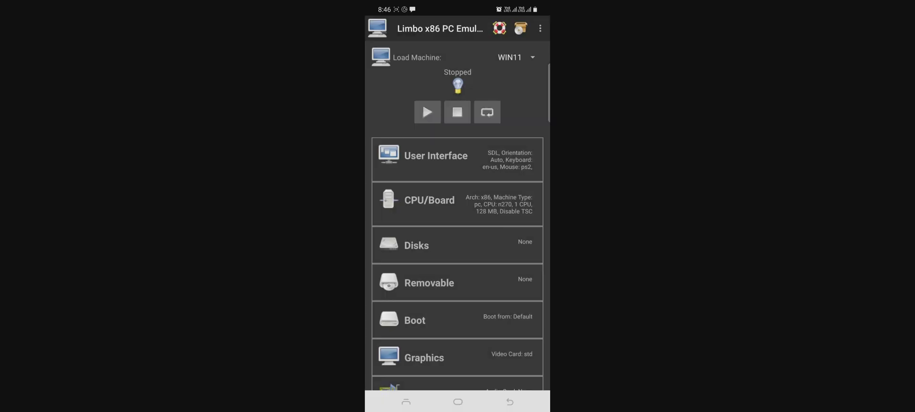
# Keep the User Interface display type as SDL and mouse emulation as ps2
pyautogui.click(436, 155)
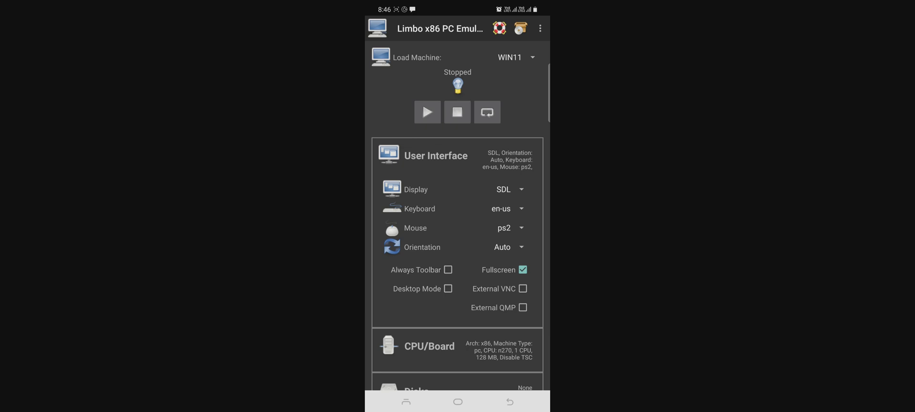
pyautogui.click(517, 189)
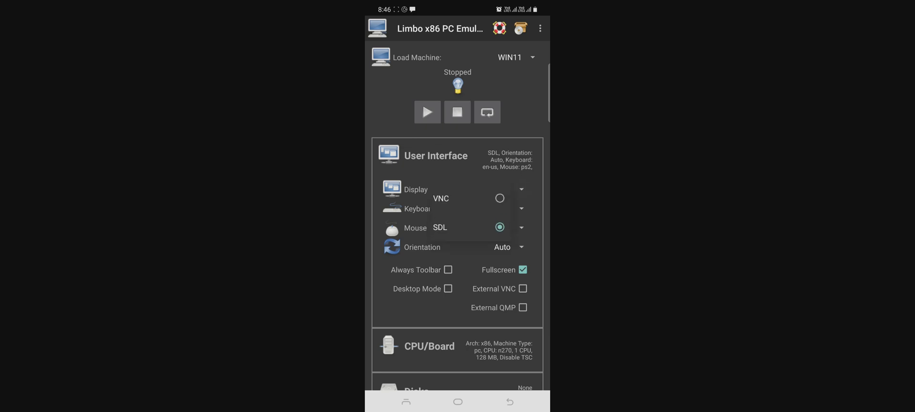
pyautogui.click(464, 227)
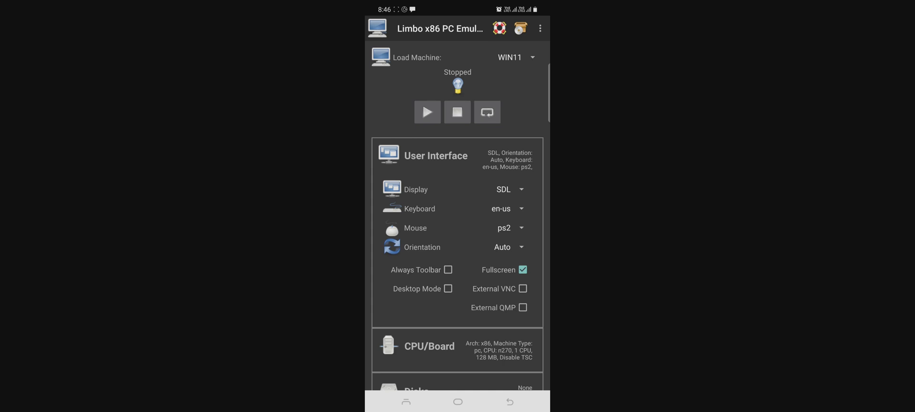
pyautogui.click(508, 227)
pyautogui.click(476, 236)
# Set CPU/Board to x64 with 2040 MB RAM, MTTCG enabled and TSC not disabled
pyautogui.click(429, 346)
pyautogui.scroll(-3, 458, 214)
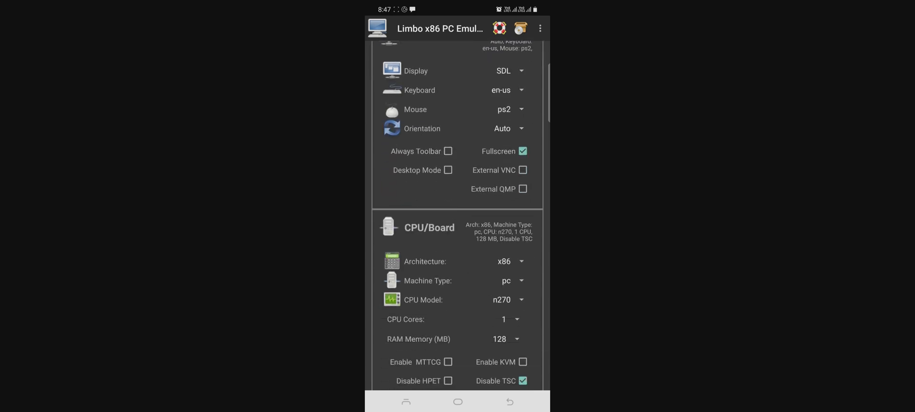
pyautogui.click(520, 261)
pyautogui.click(476, 298)
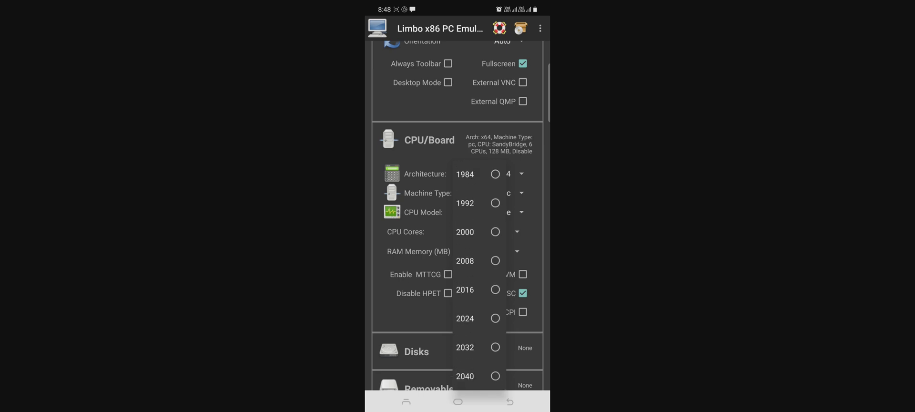
pyautogui.click(476, 375)
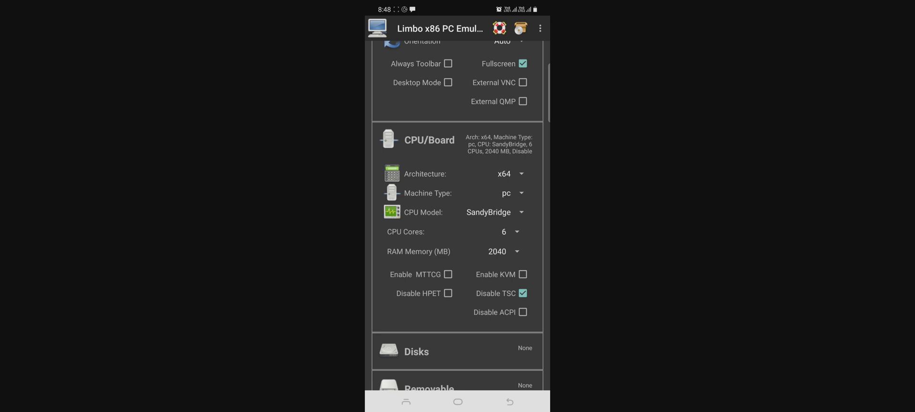
pyautogui.click(447, 274)
pyautogui.click(518, 259)
pyautogui.click(523, 293)
pyautogui.click(416, 351)
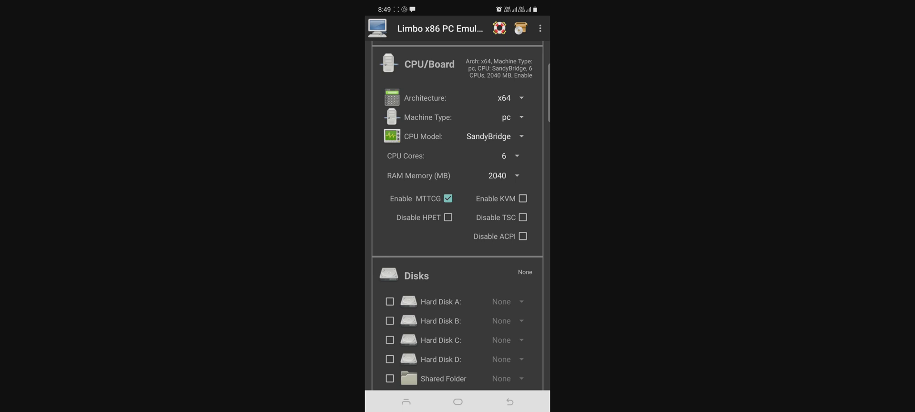
# Enable Hard Disk A and load DCIM/DownloadWin11/Windows 11 SuperLite.vhd as its image
pyautogui.click(390, 301)
pyautogui.click(521, 301)
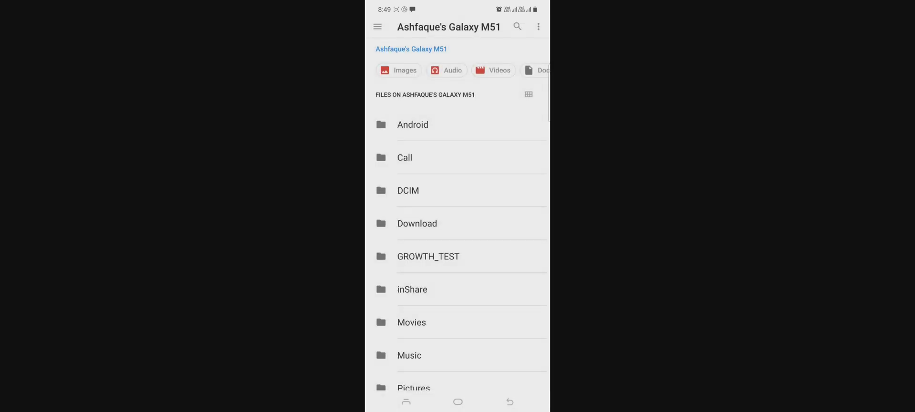
pyautogui.click(408, 190)
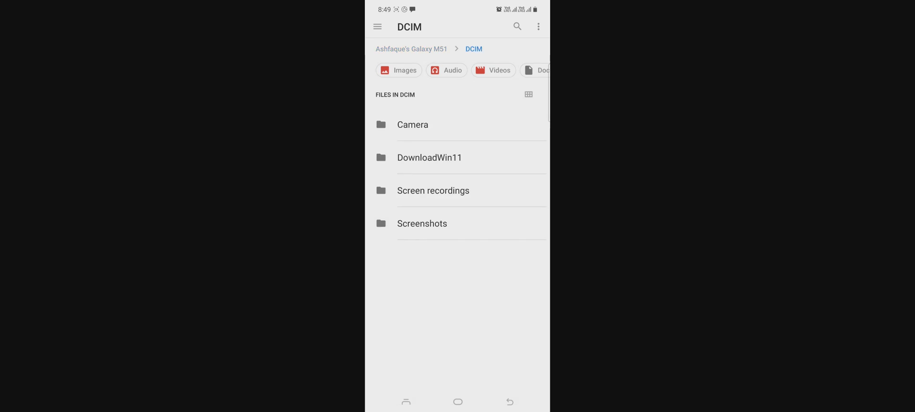
pyautogui.click(424, 157)
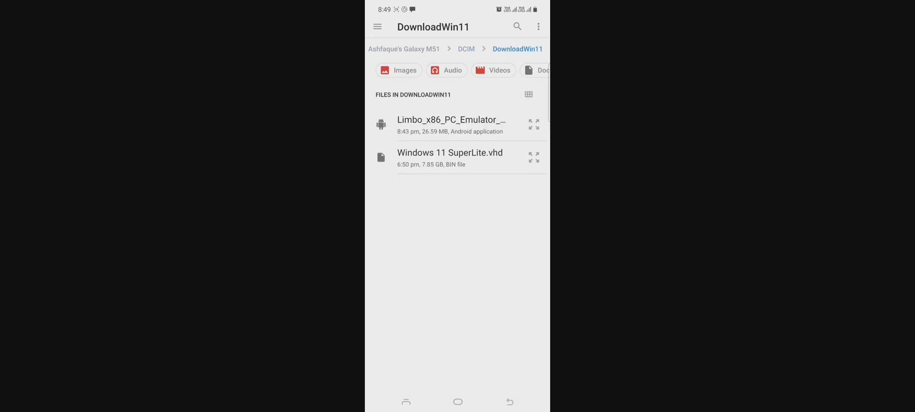
pyautogui.click(450, 157)
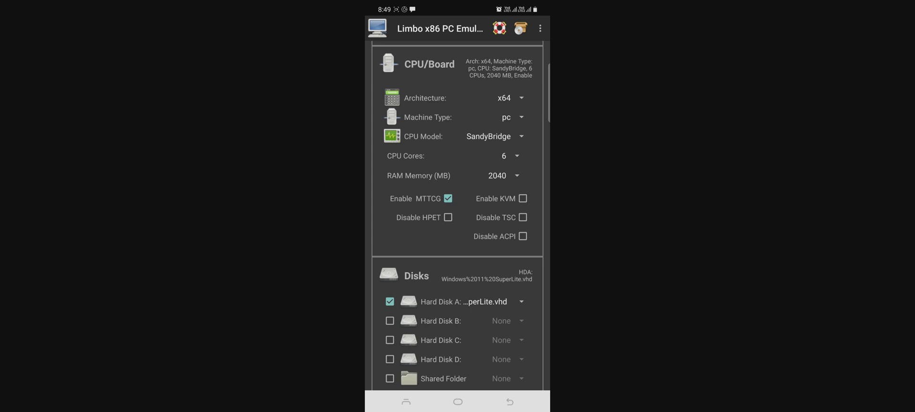
# Set the Graphics video display card to vmware
pyautogui.scroll(-5, 457, 214)
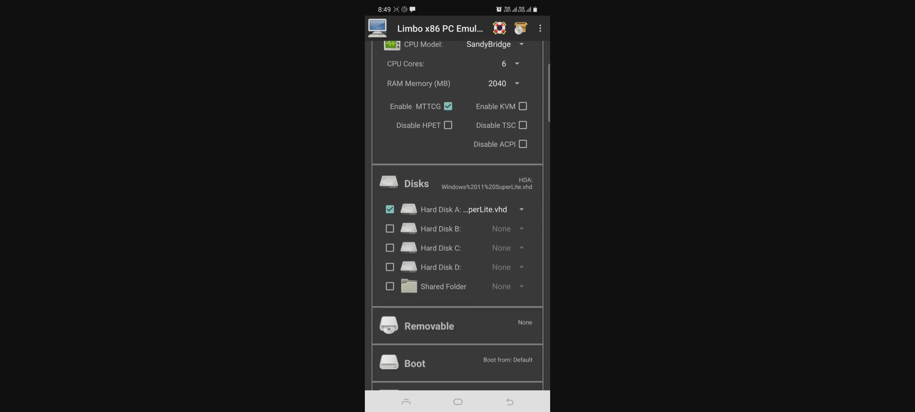
pyautogui.scroll(-1, 458, 215)
pyautogui.click(424, 332)
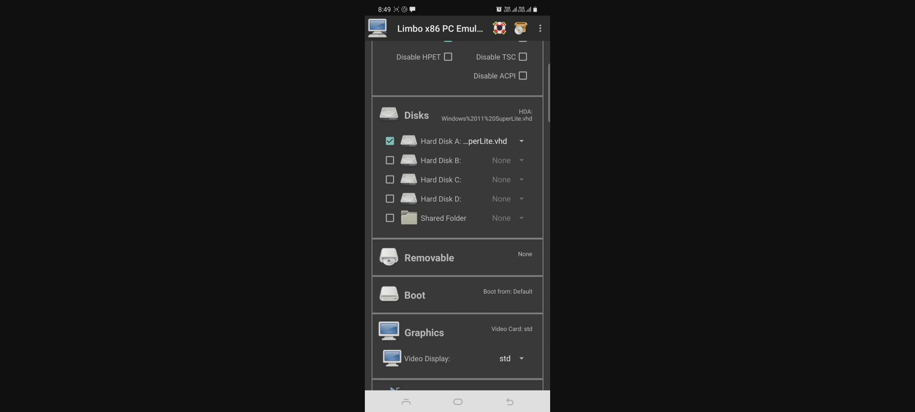
pyautogui.click(520, 358)
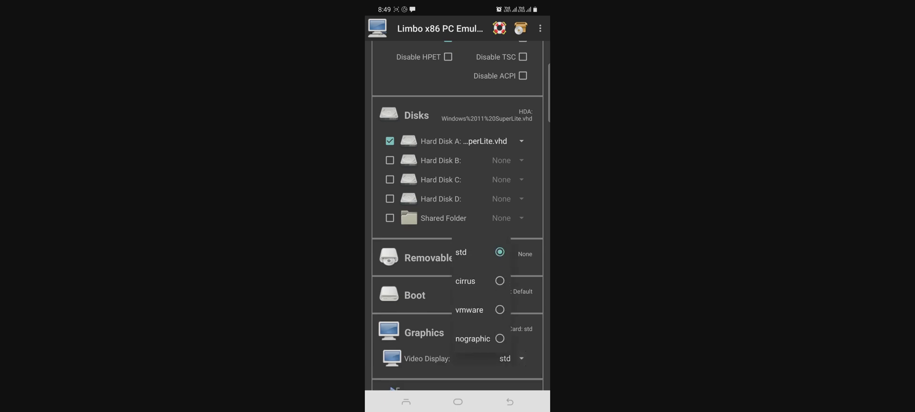
pyautogui.click(476, 310)
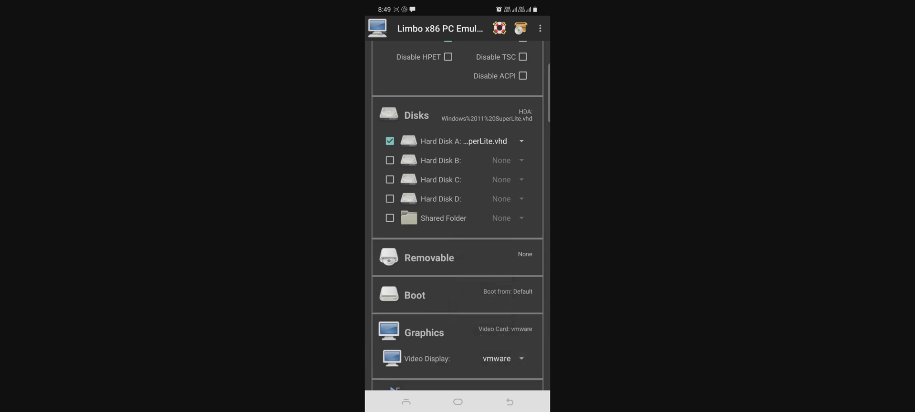
# Enable High Priority emulation, accept its slowdown warning, and return to the top of settings
pyautogui.scroll(-3, 457, 214)
pyautogui.scroll(-1, 457, 214)
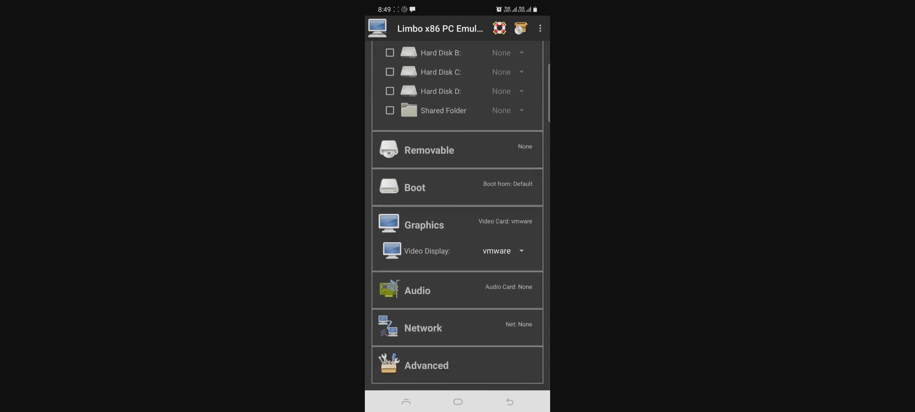
pyautogui.scroll(-2, 458, 214)
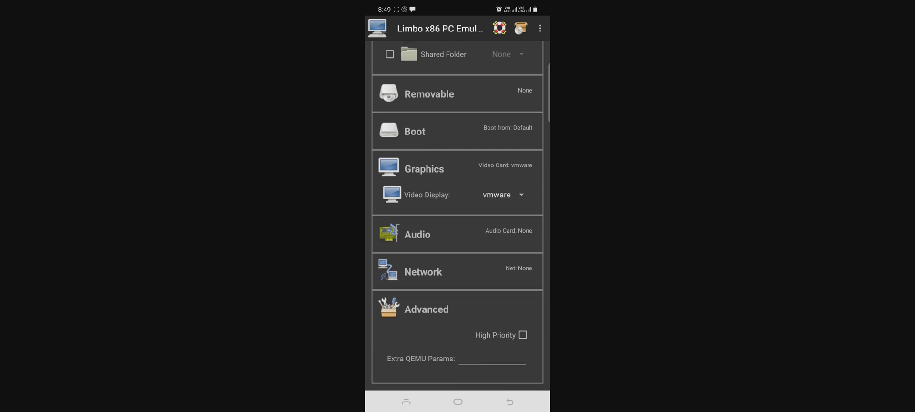
pyautogui.click(522, 334)
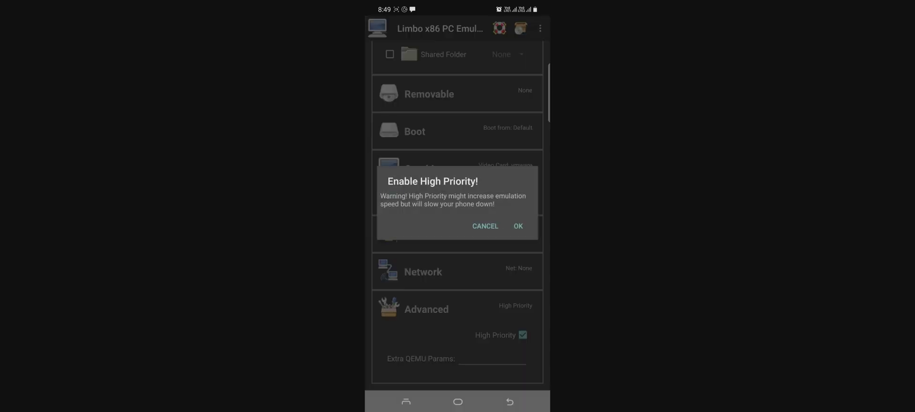
pyautogui.click(518, 226)
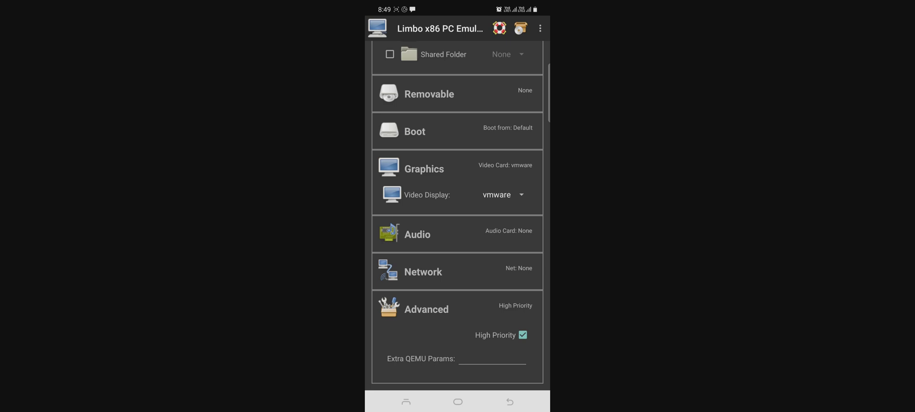
pyautogui.scroll(5, 457, 214)
pyautogui.scroll(1, 457, 215)
pyautogui.scroll(2, 457, 214)
pyautogui.scroll(2, 457, 214)
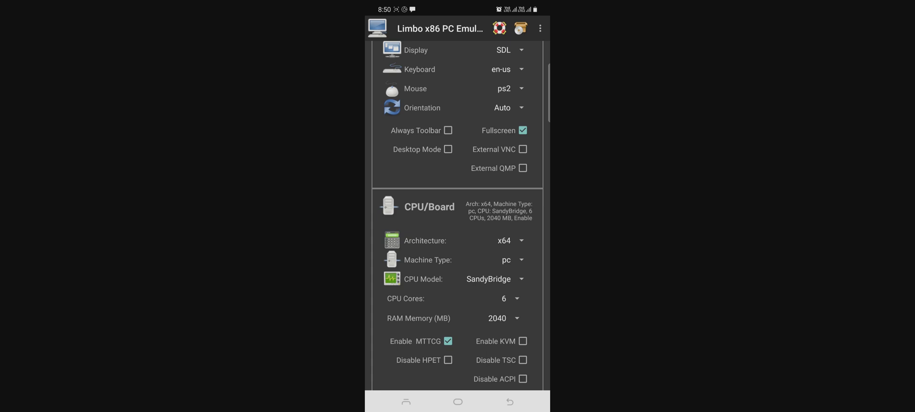
pyautogui.scroll(1, 457, 214)
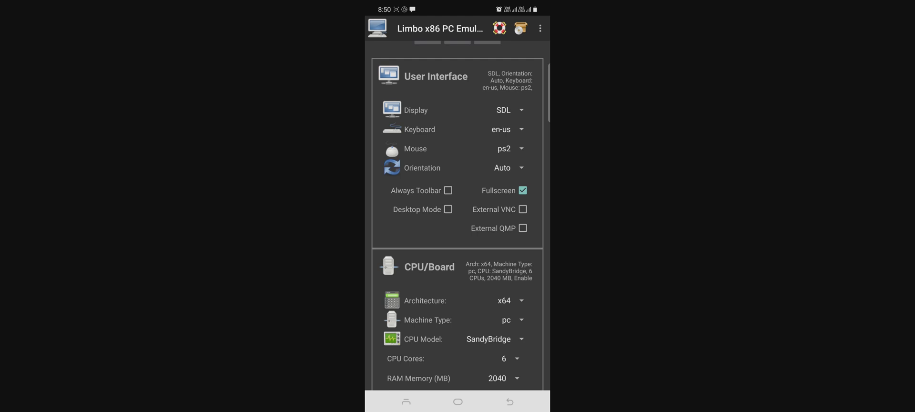
pyautogui.scroll(2, 458, 214)
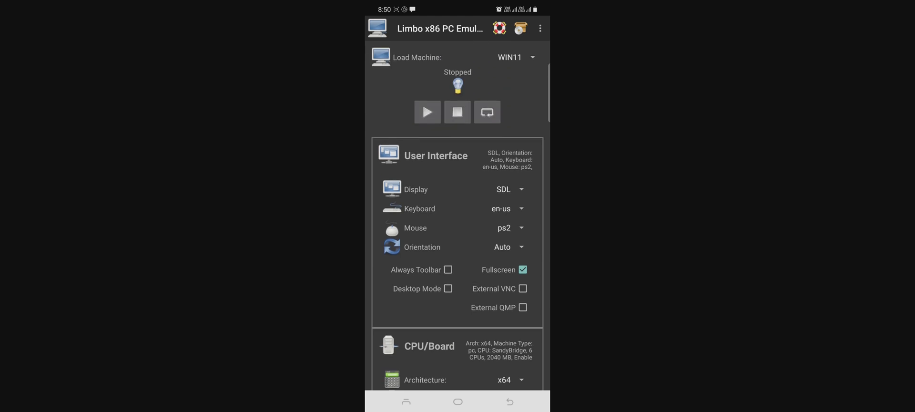
# Set the WIN11 machine's orientation to Landscape
pyautogui.scroll(-1, 457, 214)
pyautogui.click(507, 195)
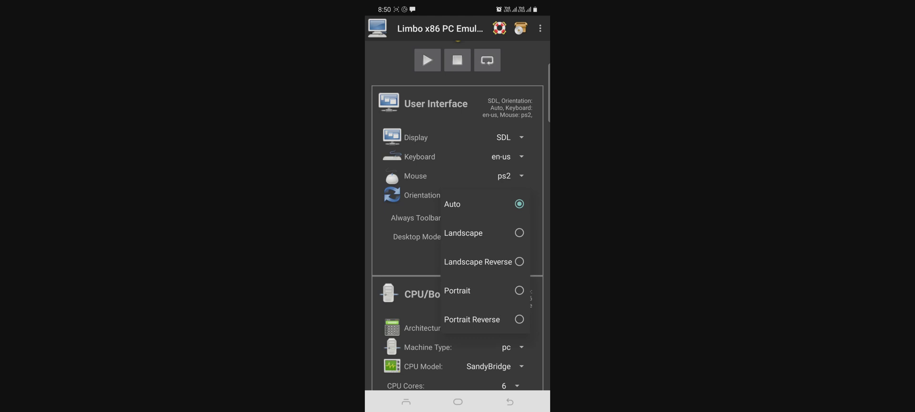
pyautogui.click(484, 232)
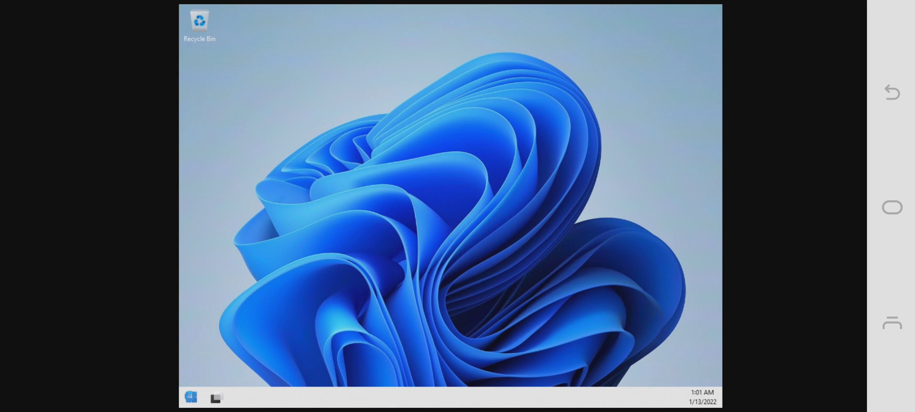
# Bring up the Windows 11 Start menu using the Start button and Windows key
pyautogui.click(190, 396)
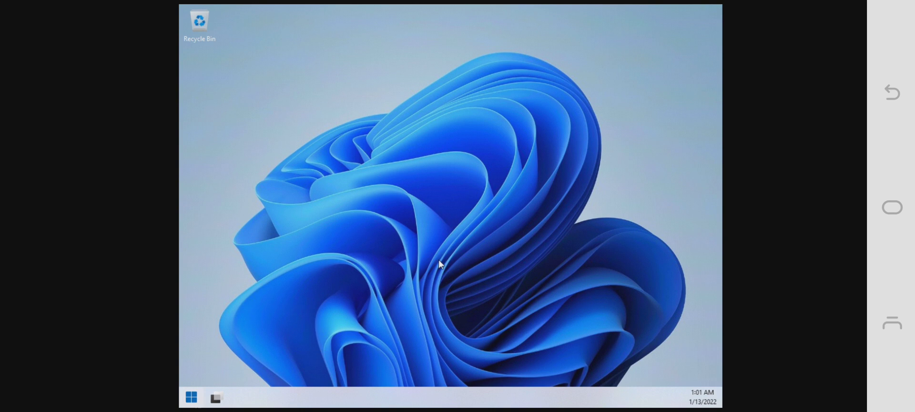
pyautogui.press('super')
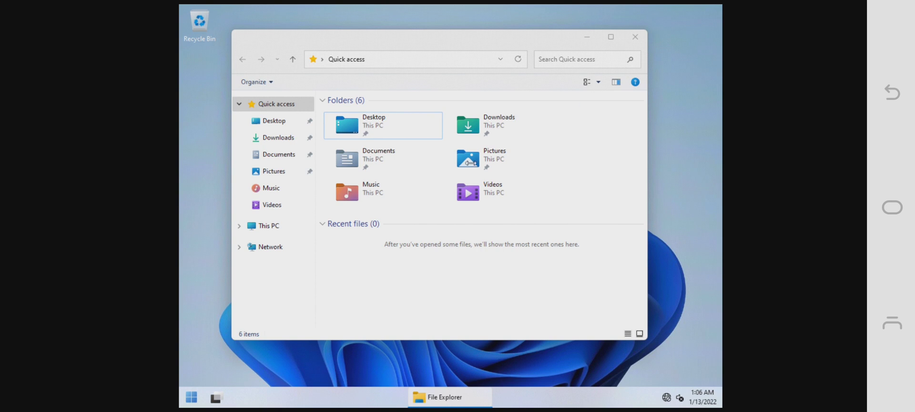
# Browse This PC and the Local Disk (C:) folders, then close File Explorer
pyautogui.click(306, 211)
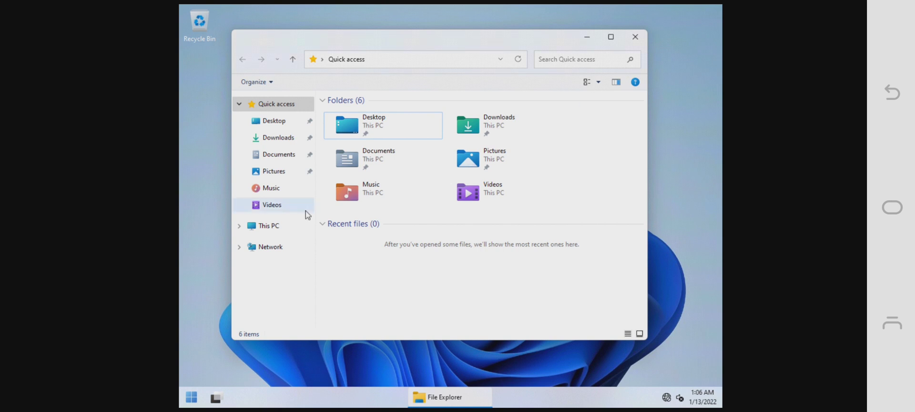
pyautogui.click(282, 231)
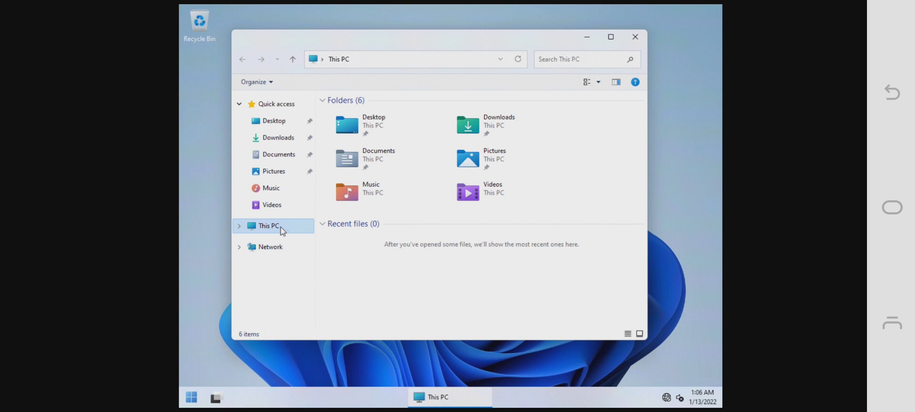
pyautogui.click(350, 228)
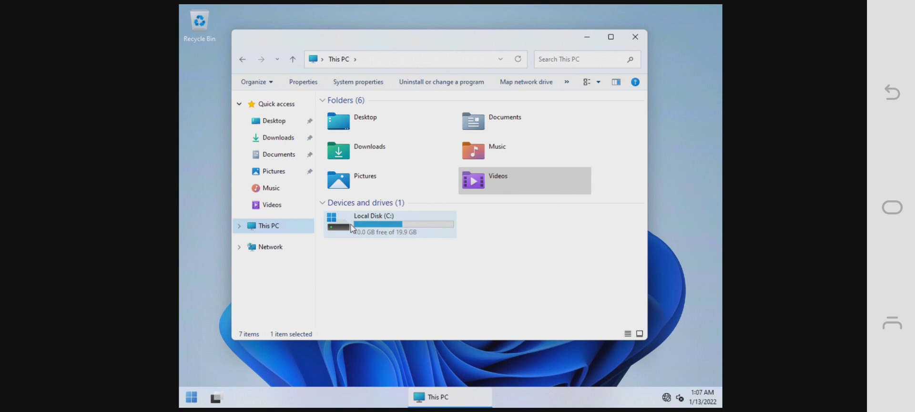
pyautogui.doubleClick(350, 224)
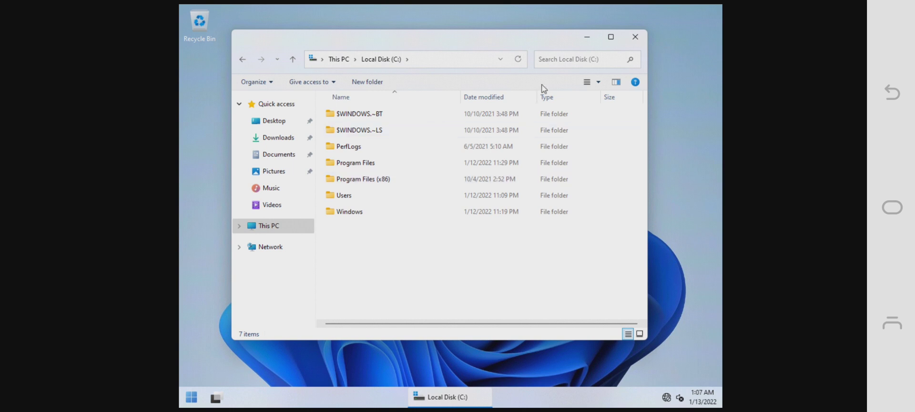
pyautogui.click(635, 37)
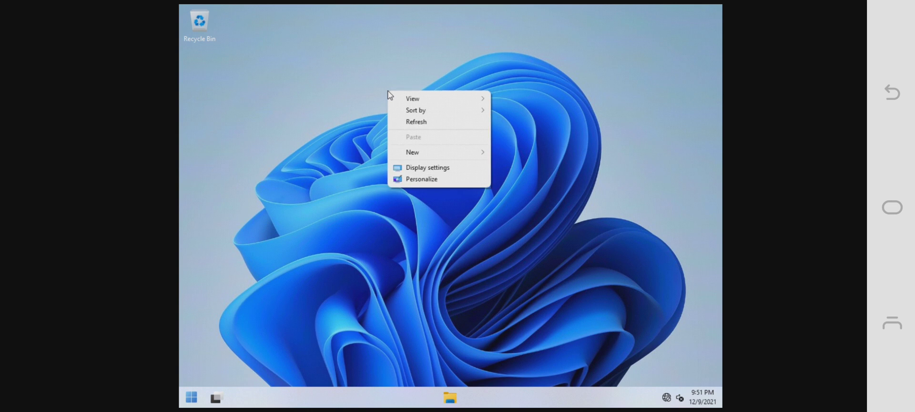
# Refresh the Windows 11 desktop from its right-click menu, then bring up the Start menu
pyautogui.click(415, 123)
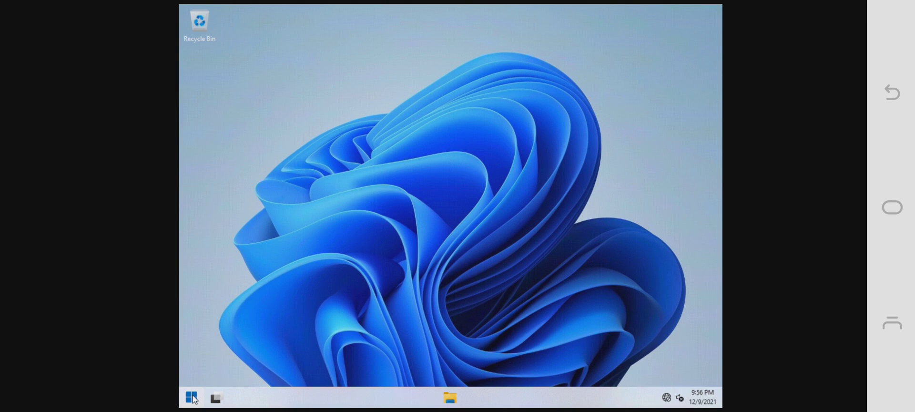
pyautogui.click(192, 397)
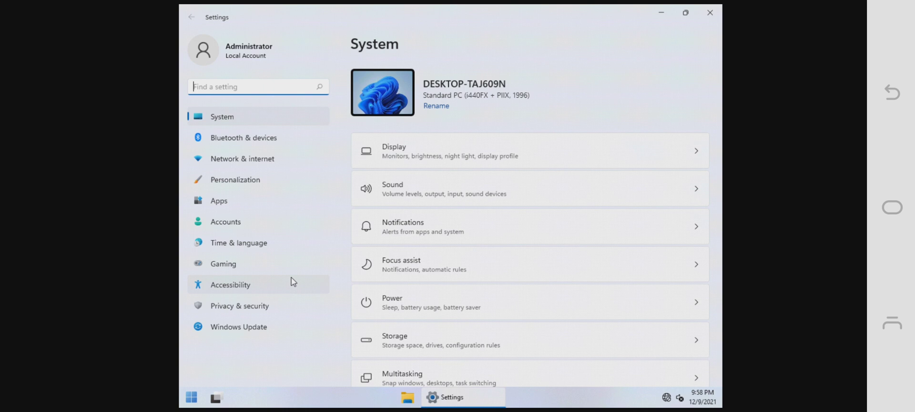
# Browse the Time & language page, then the Apps page, in Windows 11 Settings
pyautogui.click(276, 242)
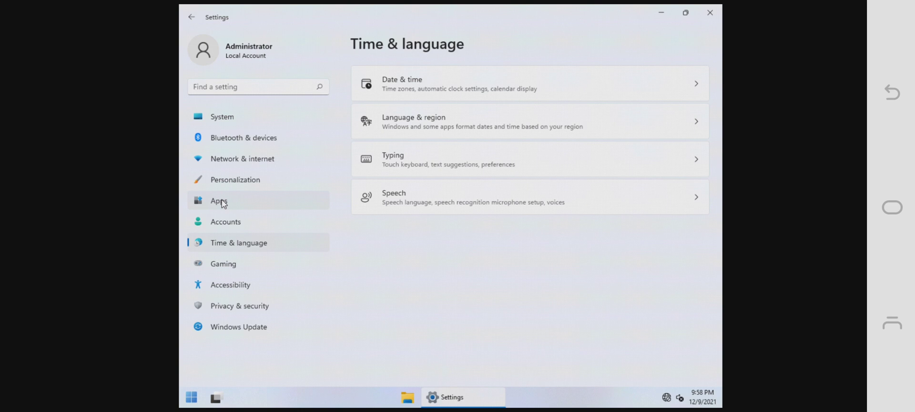
pyautogui.click(221, 200)
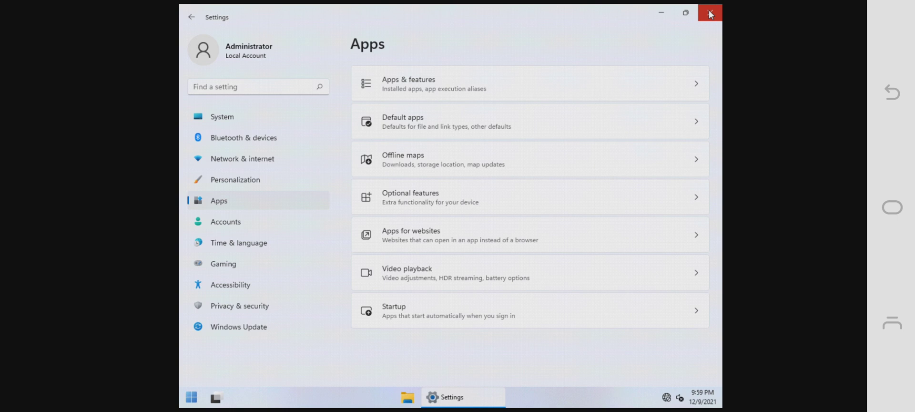
# Close Settings and shut down the Windows 11 guest from the Start menu's power button
pyautogui.click(710, 14)
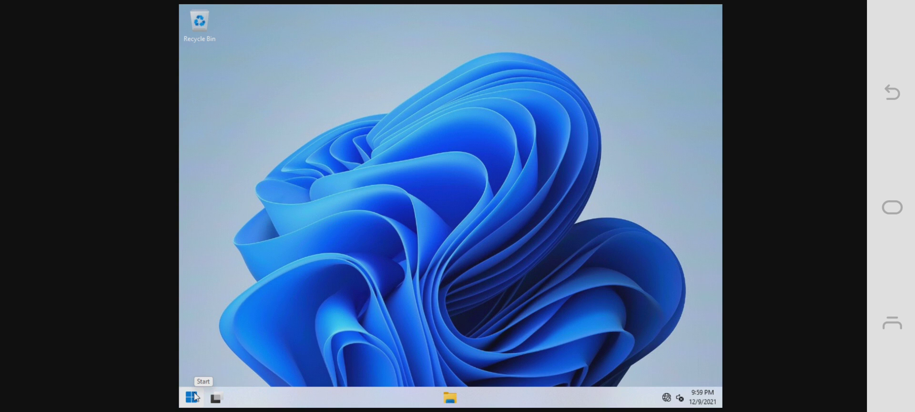
pyautogui.click(195, 397)
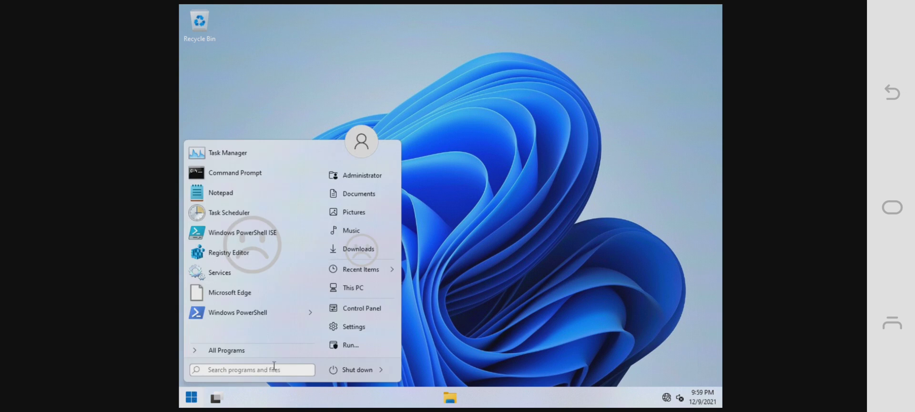
pyautogui.click(382, 370)
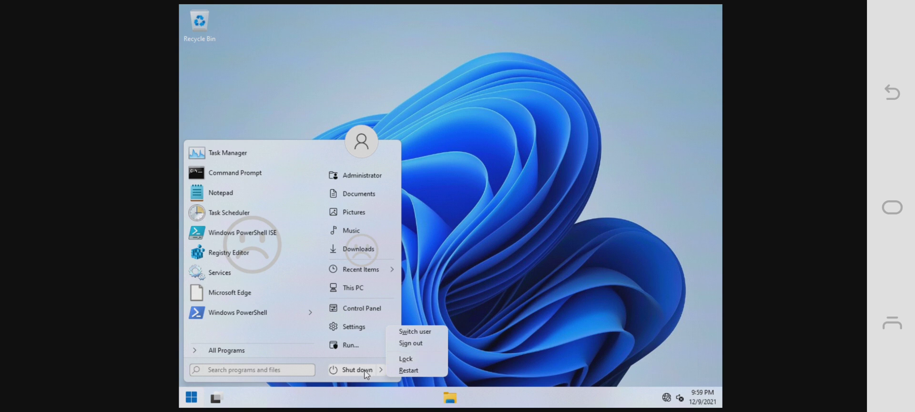
pyautogui.press('Escape')
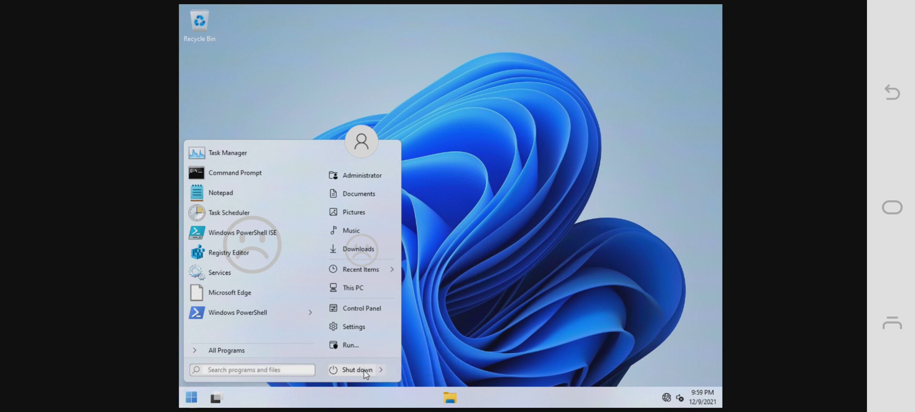
pyautogui.click(357, 370)
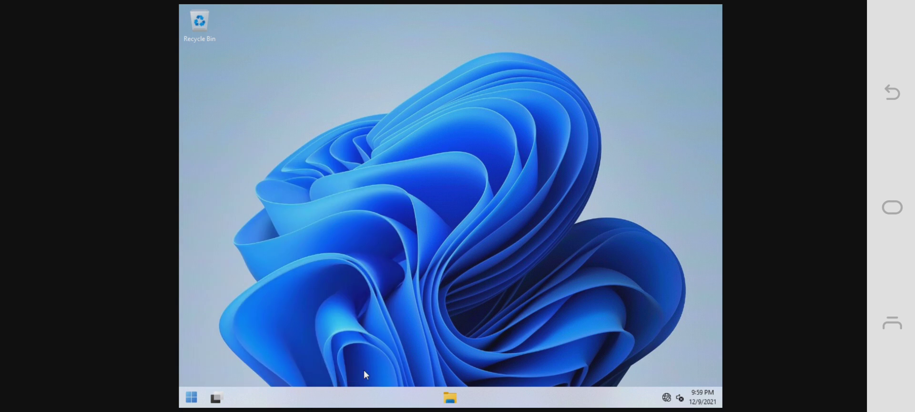